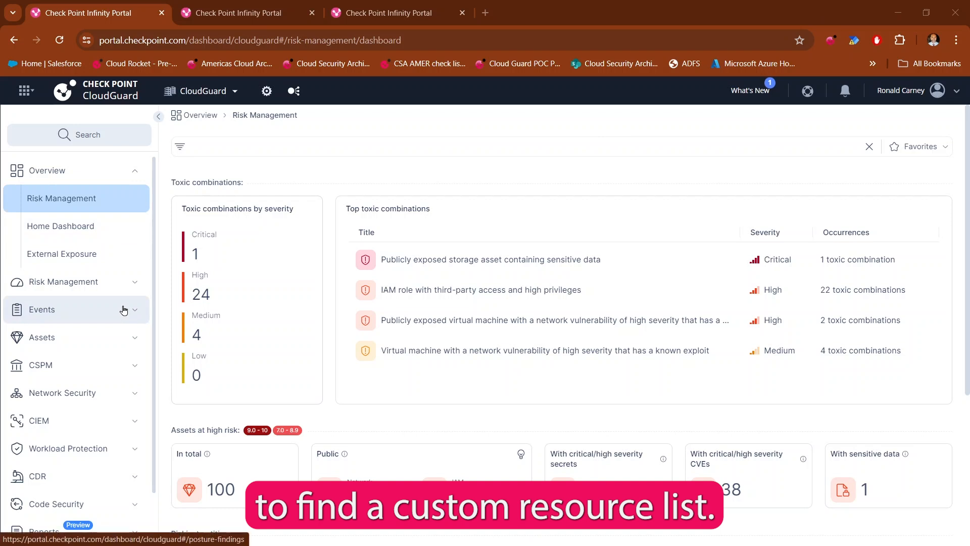
Open the Custom Resources under Assets and view the type options available for a new list.
left_click(134, 342)
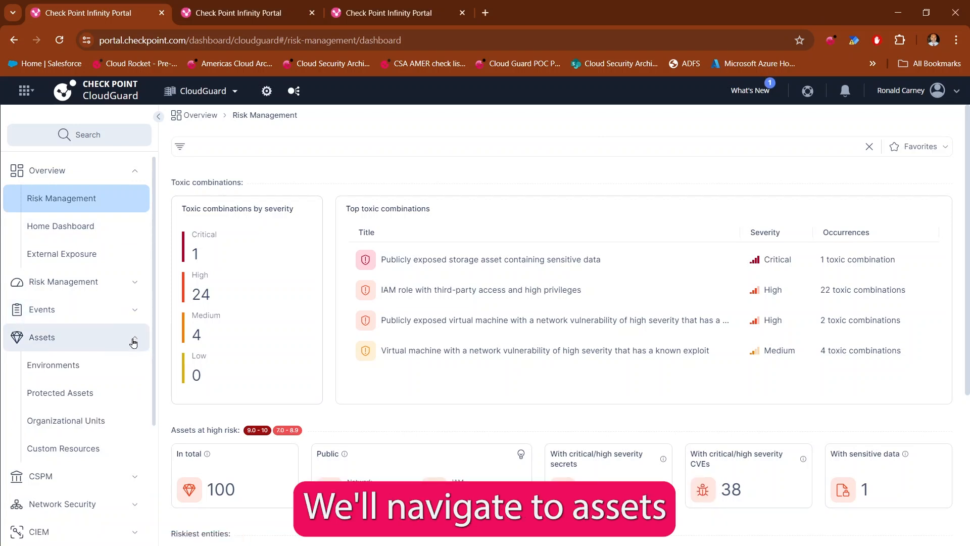
left_click(71, 452)
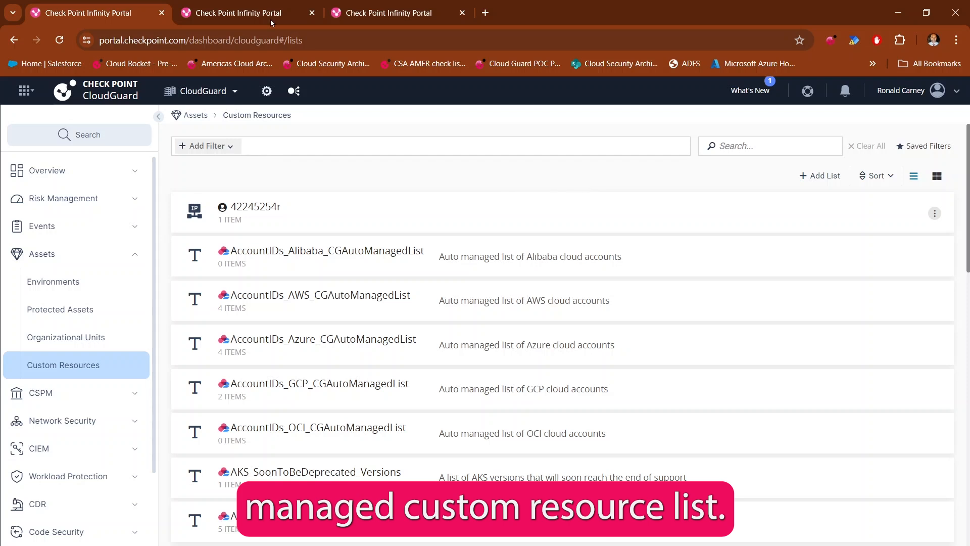
left_click(823, 177)
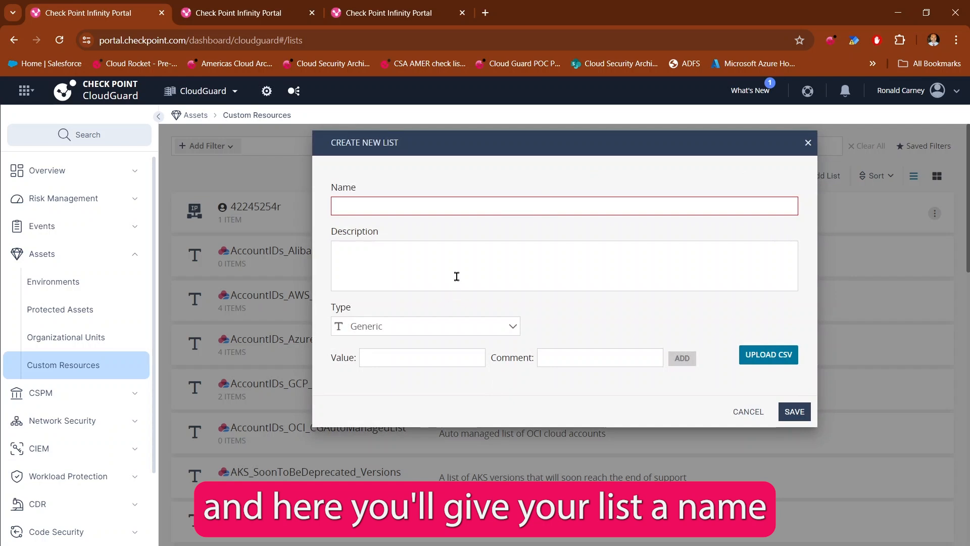
left_click(512, 331)
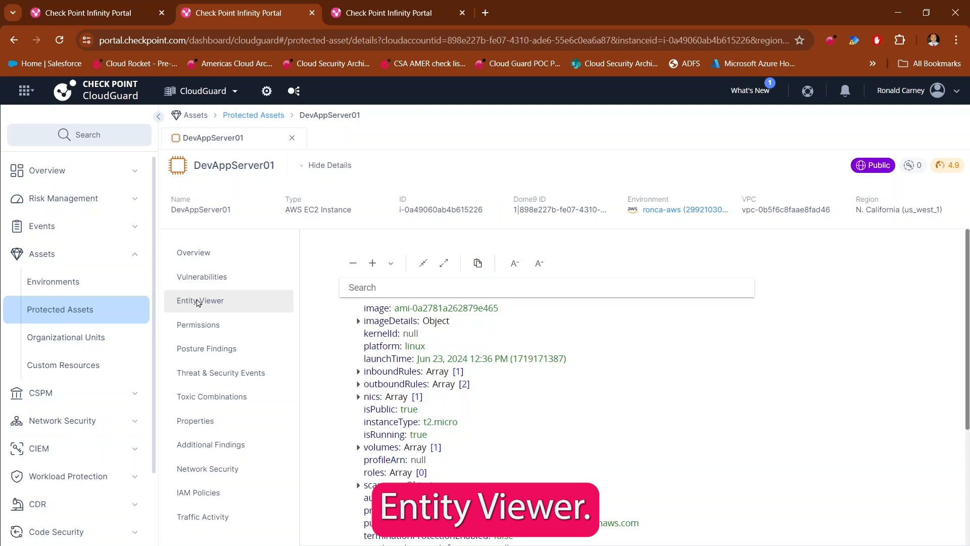
Examine DevAppServer01 in the Entity Viewer, looking at its image details, image ID and instance type.
left_click(198, 301)
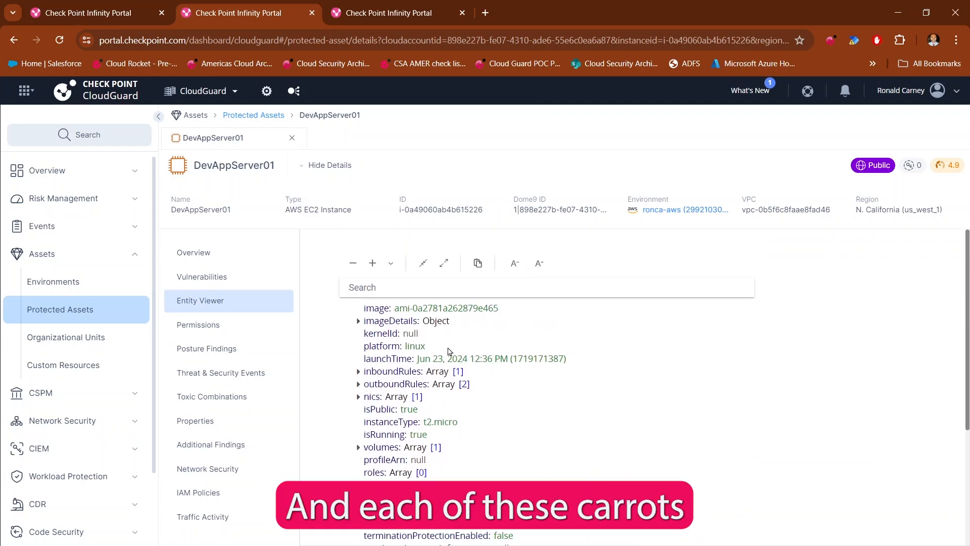
left_click(358, 322)
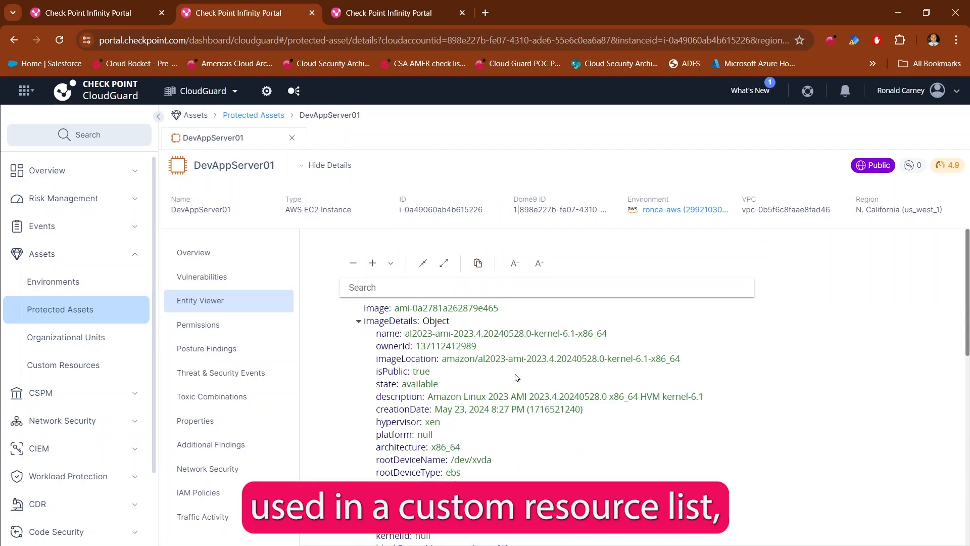
left_click(358, 323)
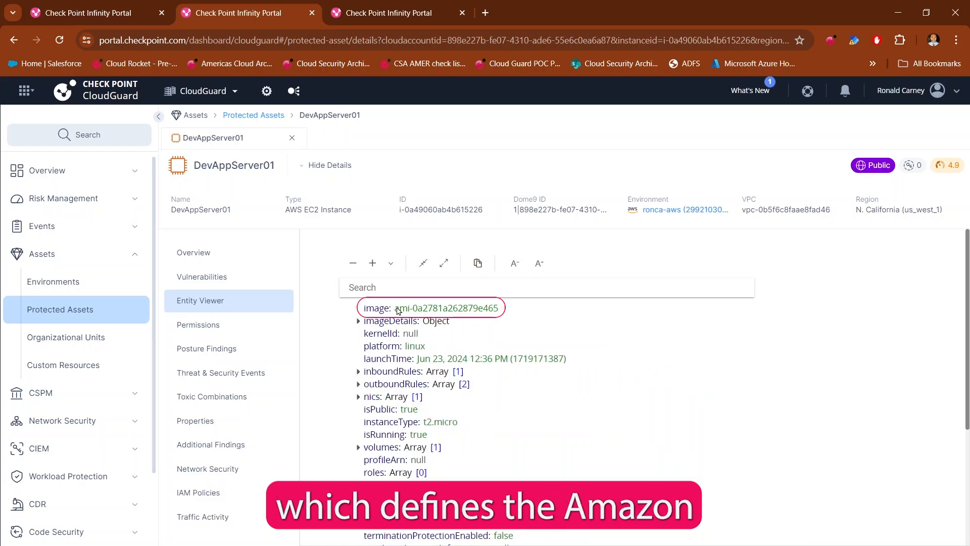
left_click_drag(396, 309, 499, 313)
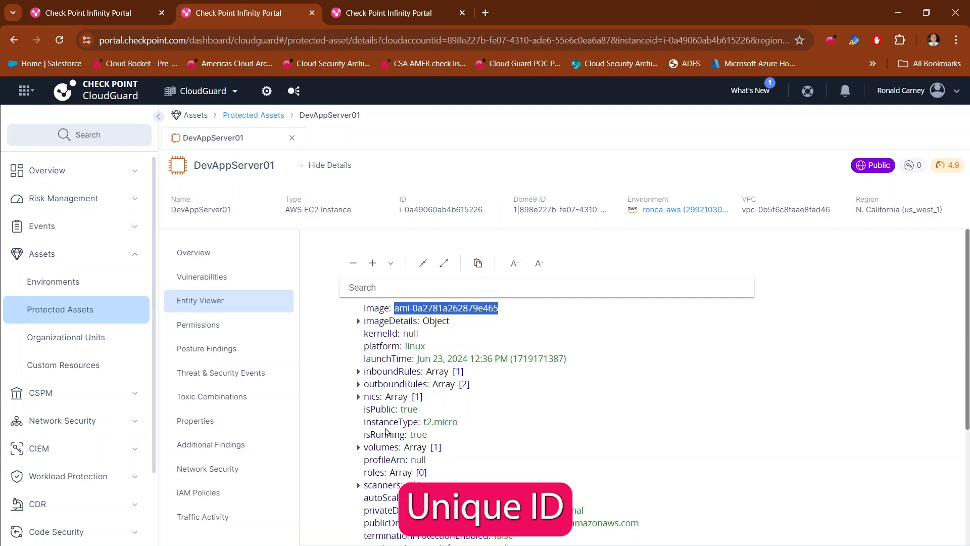
left_click_drag(423, 424, 456, 422)
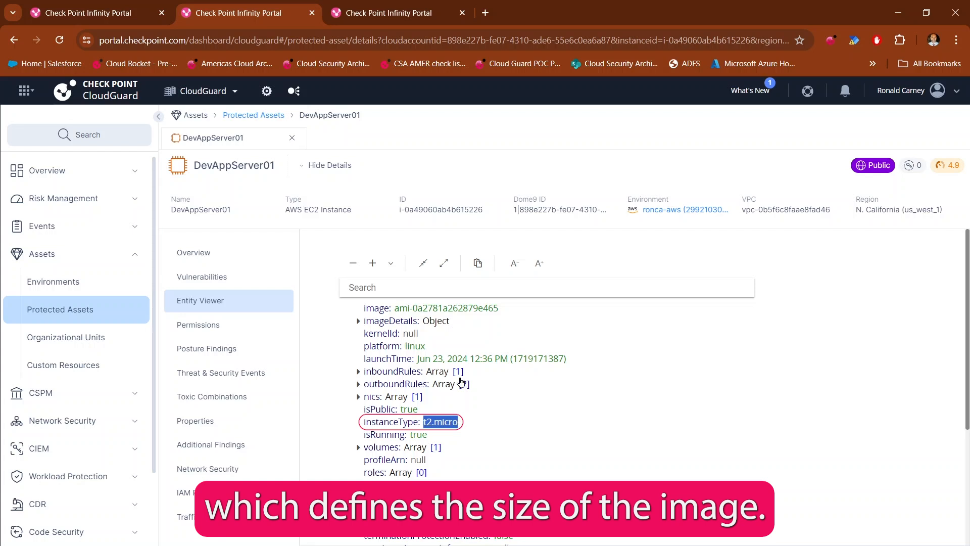
Return to Custom Resources, discard the blank new list and search the lists for "AWS_Allow".
left_click(127, 14)
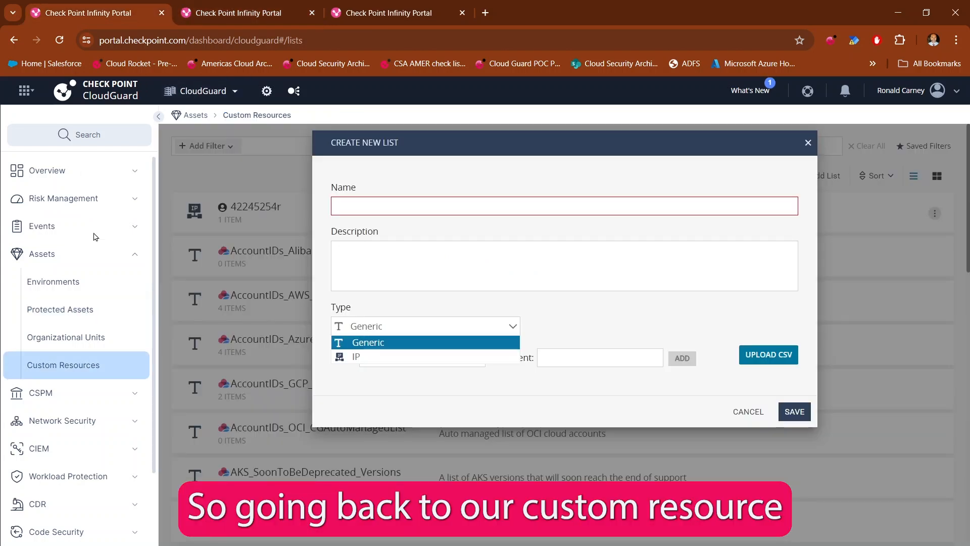
left_click(747, 411)
left_click(754, 145)
type("Aw")
type("WS_Allow")
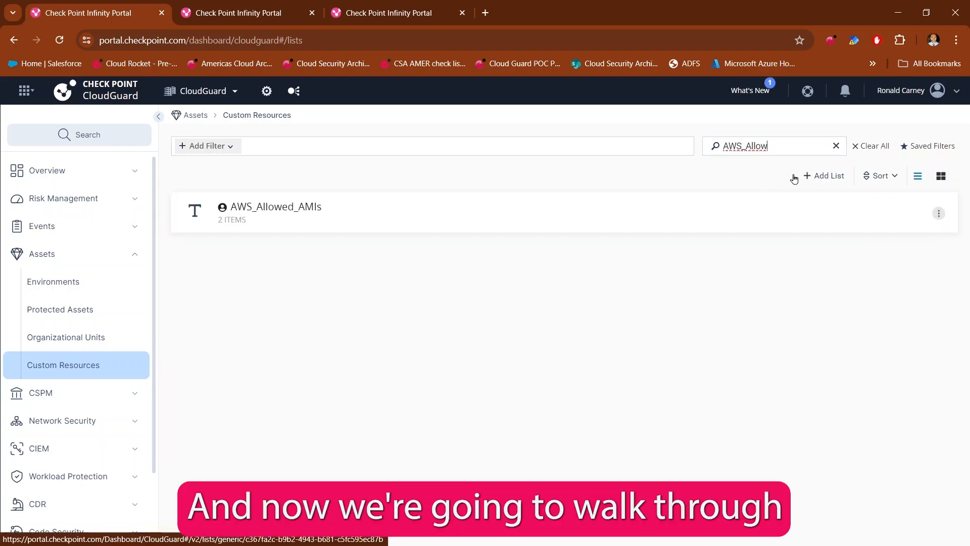
Start a new custom resource list with both name and description set to AWS_Allowed_InstanceTypes.
left_click(826, 179)
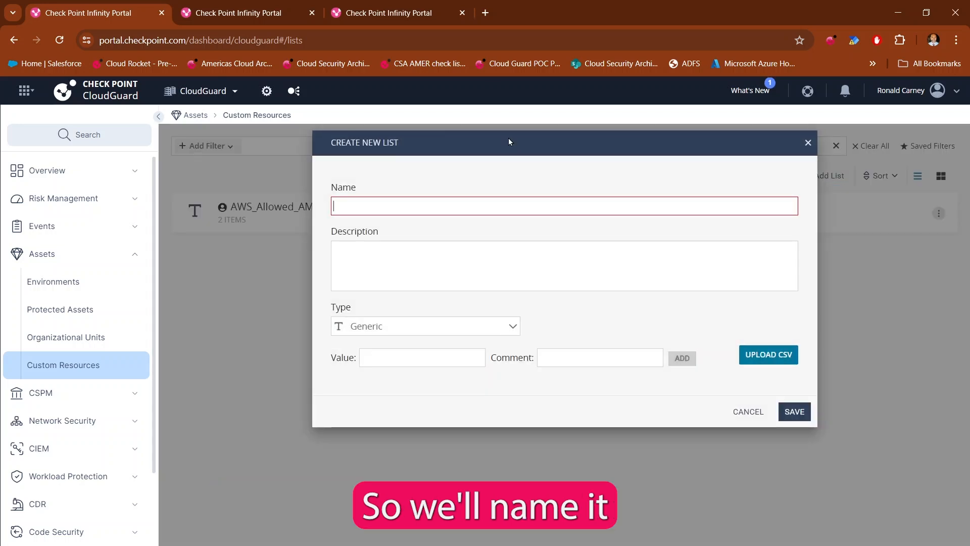
type("AWS_Allowed_InstanceTypes")
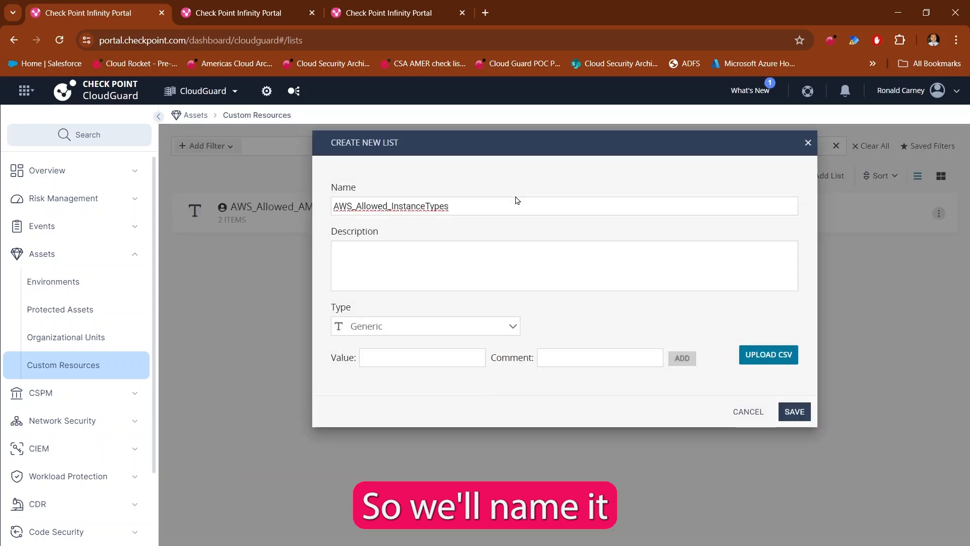
left_click(465, 254)
type("AWS_Allowed_InstanceTypes")
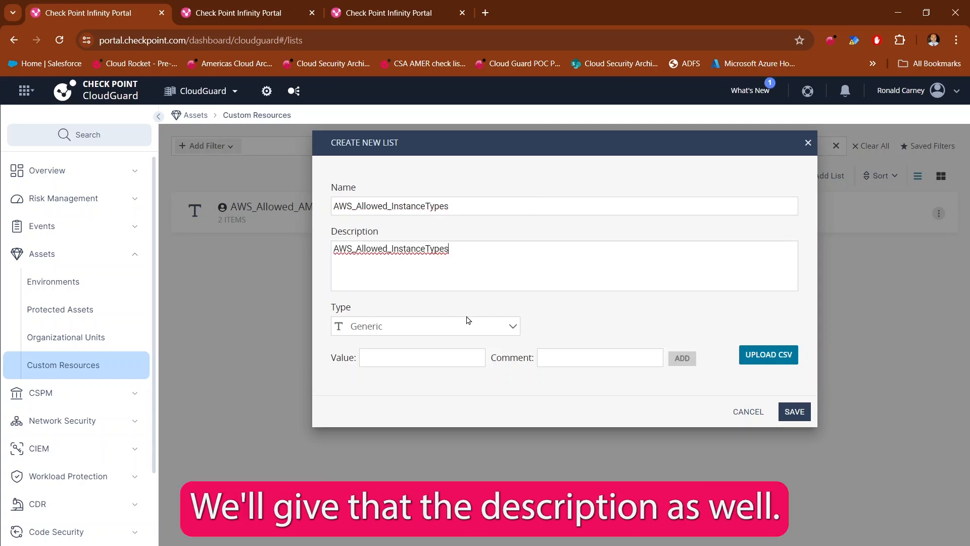
Add the value t2.micro to the new generic list and save the list.
left_click(453, 358)
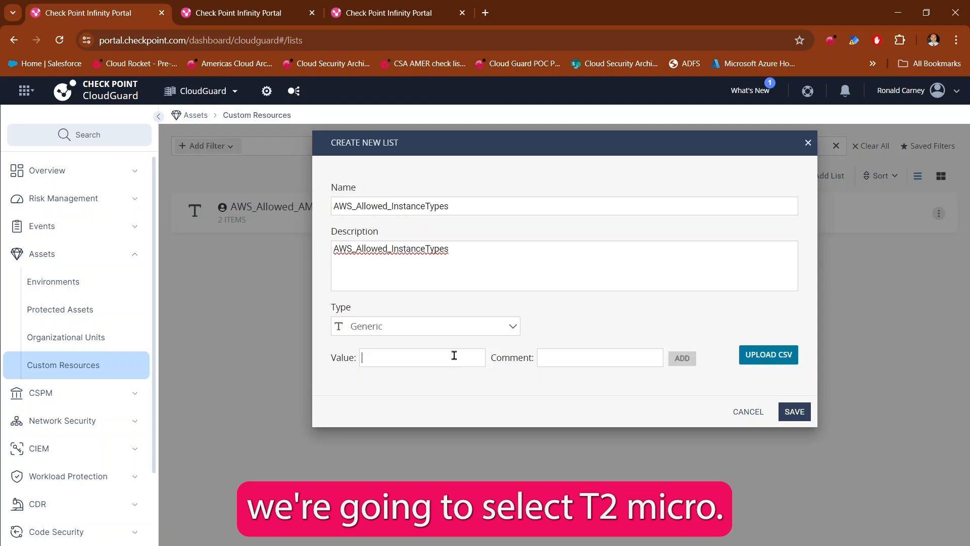
type("t2.mic")
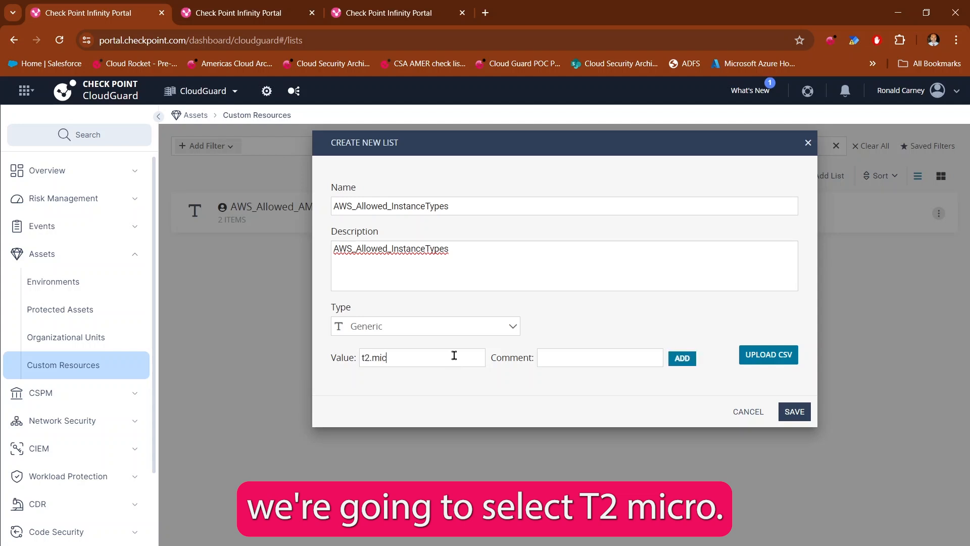
type("ro")
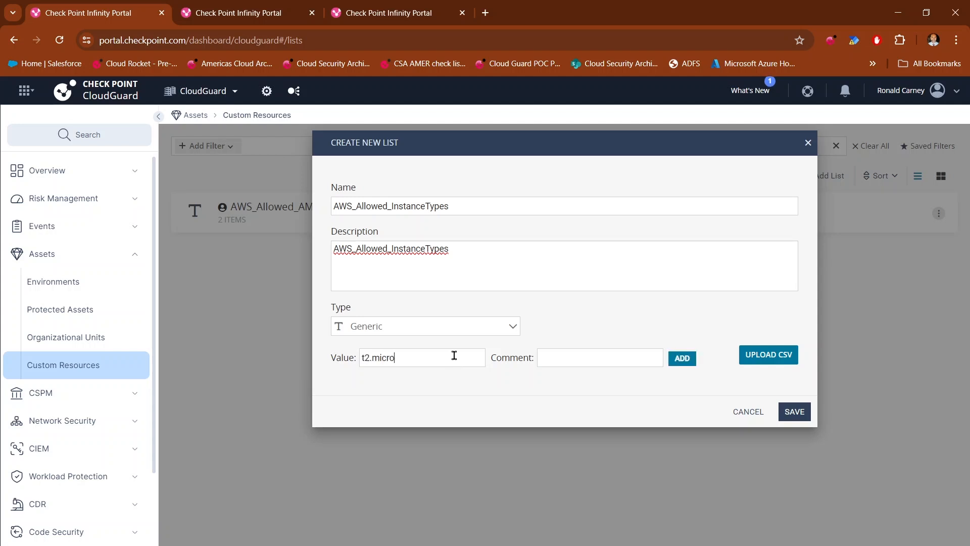
left_click(682, 359)
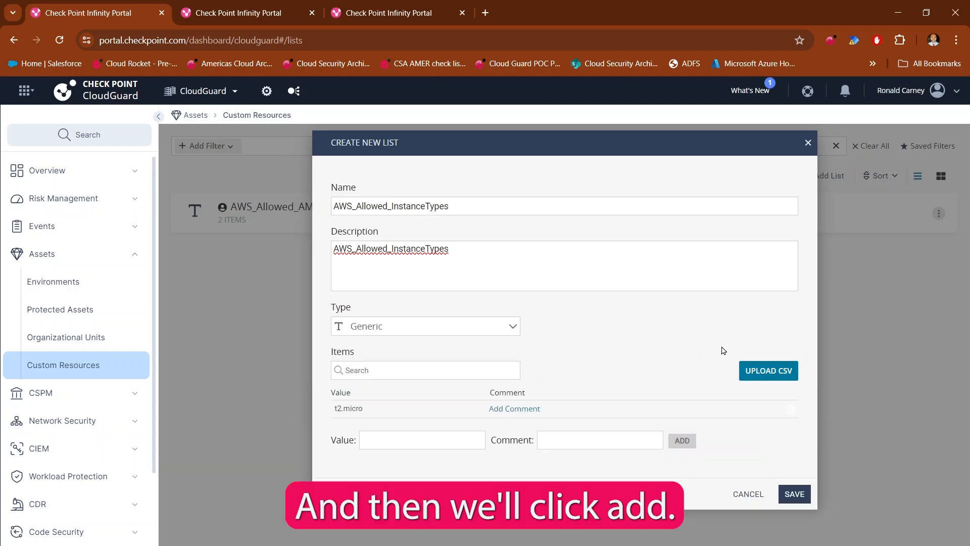
left_click(797, 494)
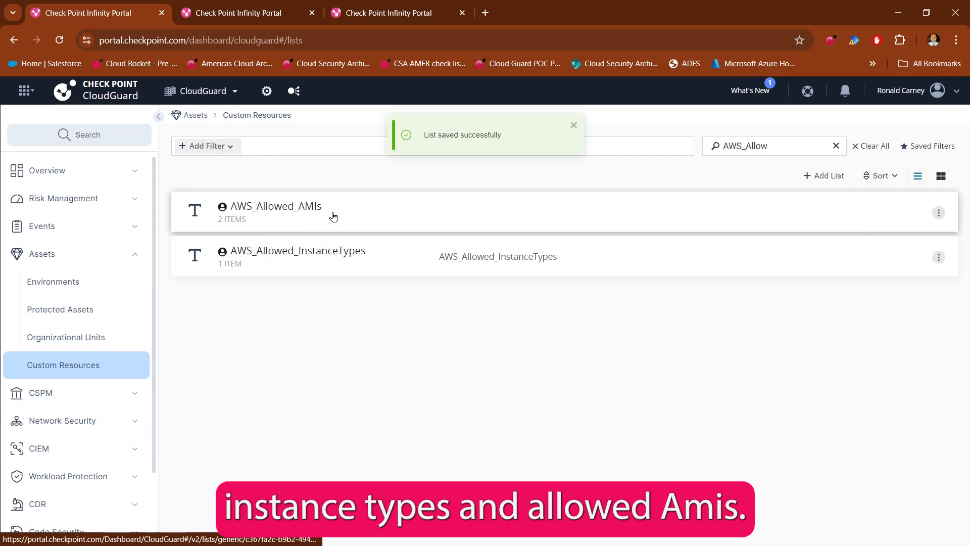
Review the items in the AWS_Allowed_AMIs list and return to Custom Resources.
left_click(354, 212)
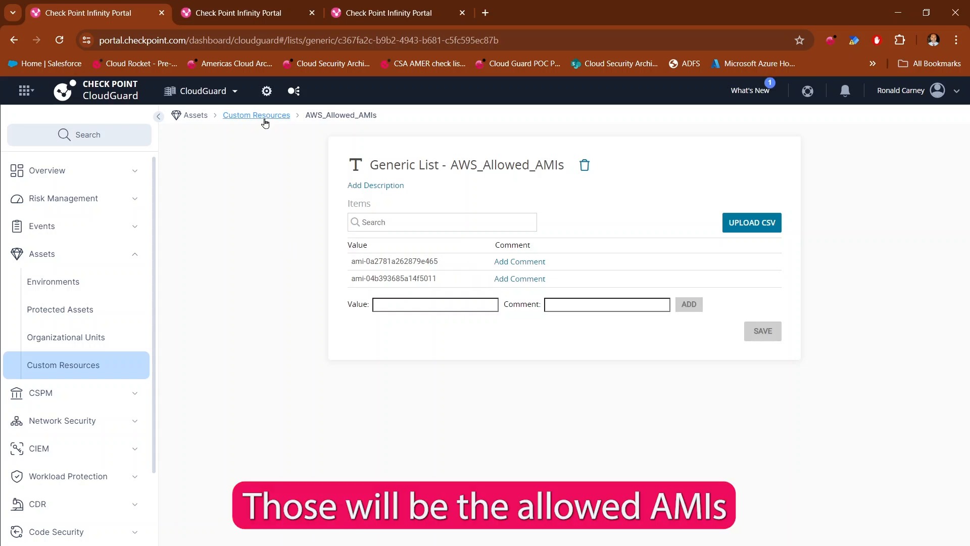
left_click(70, 367)
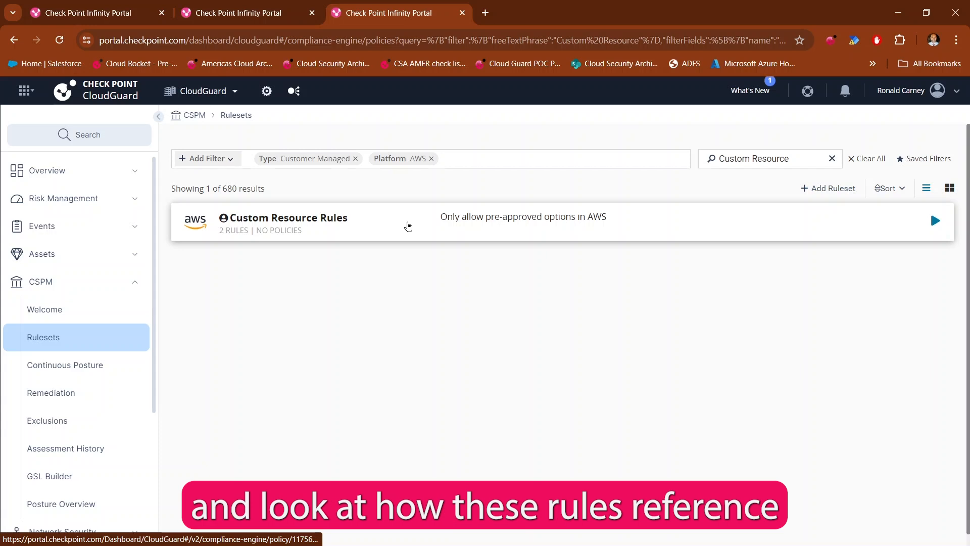
In the Custom Resource Rules ruleset, open the GSL editor of the "Only allow predefined Instance Types" rule.
left_click(408, 226)
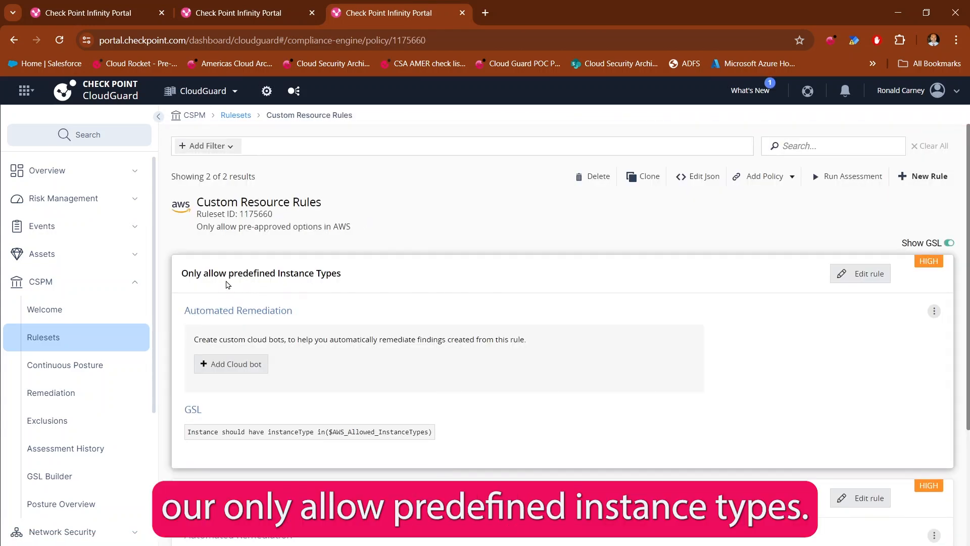
left_click(862, 274)
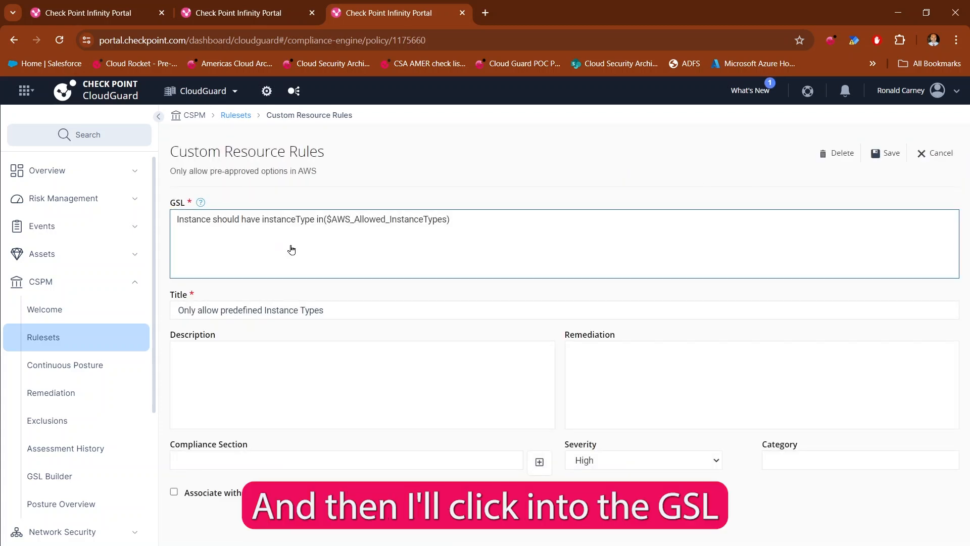
left_click(291, 249)
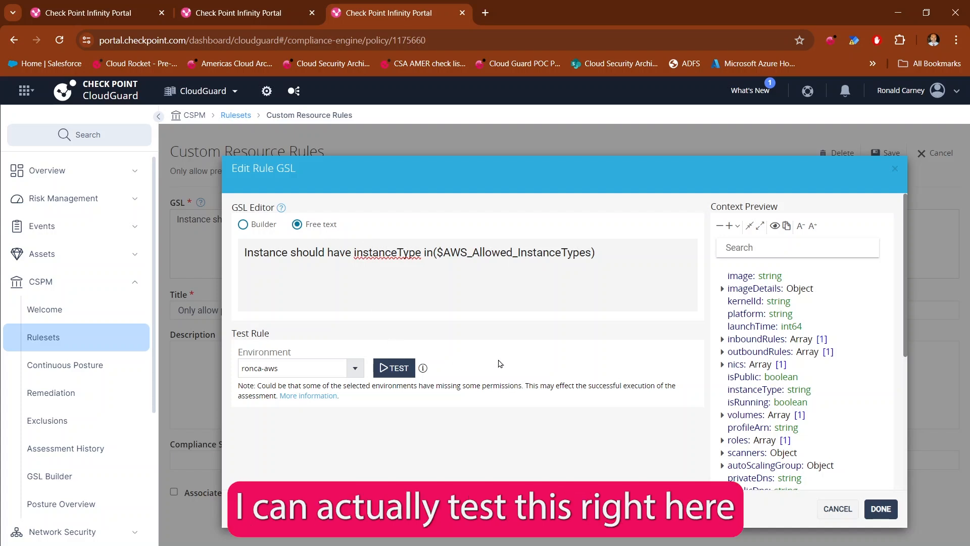
Test the instance type rule against the ronca-aws environment and view the result details.
scroll(480, 319, "down", 1)
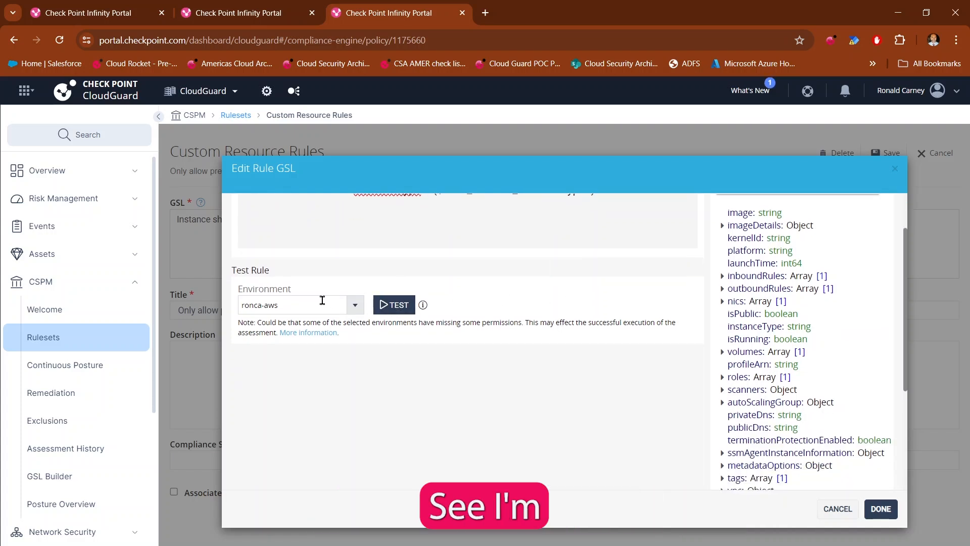
left_click(394, 306)
left_click(395, 306)
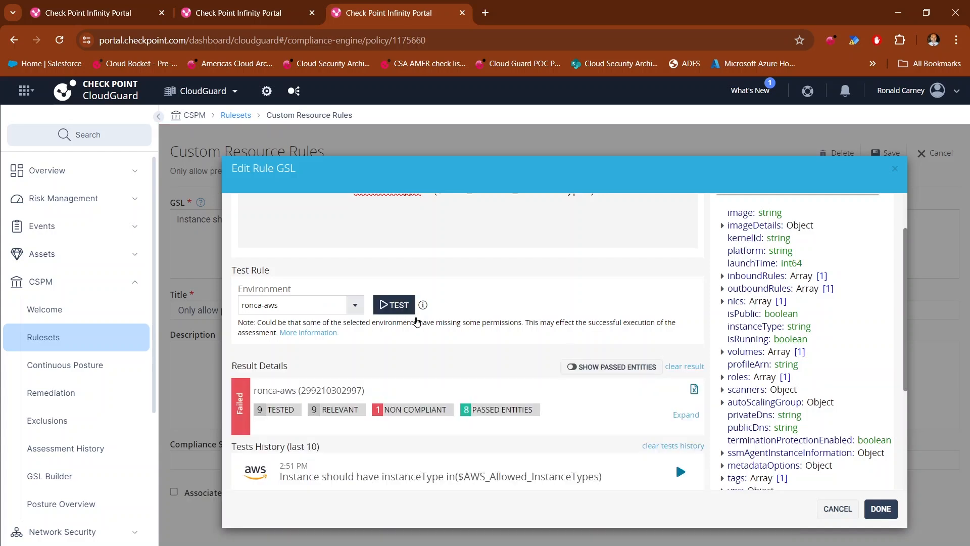
scroll(451, 327, "down", 1)
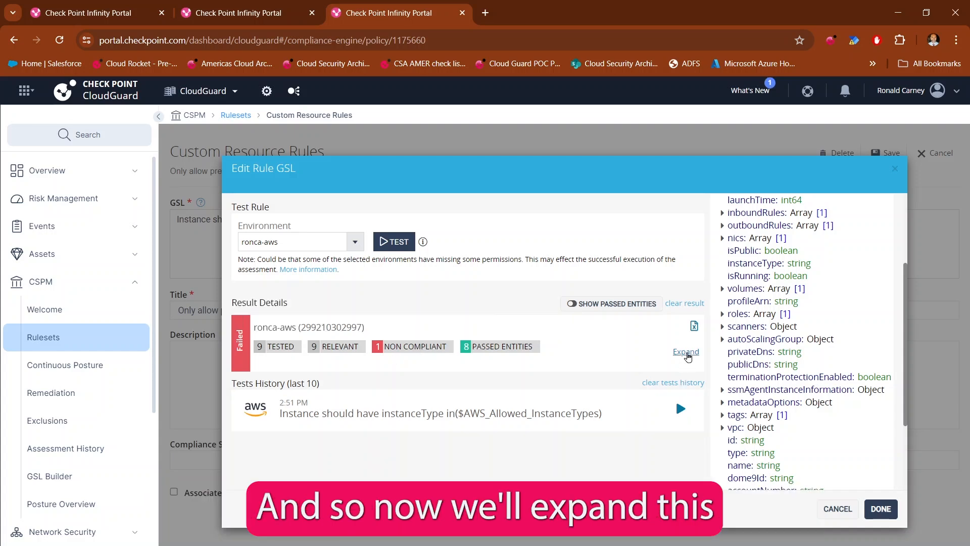
Expand the test findings, inspect the Oversized Server entity's instance type, and leave the rule without saving.
left_click(686, 351)
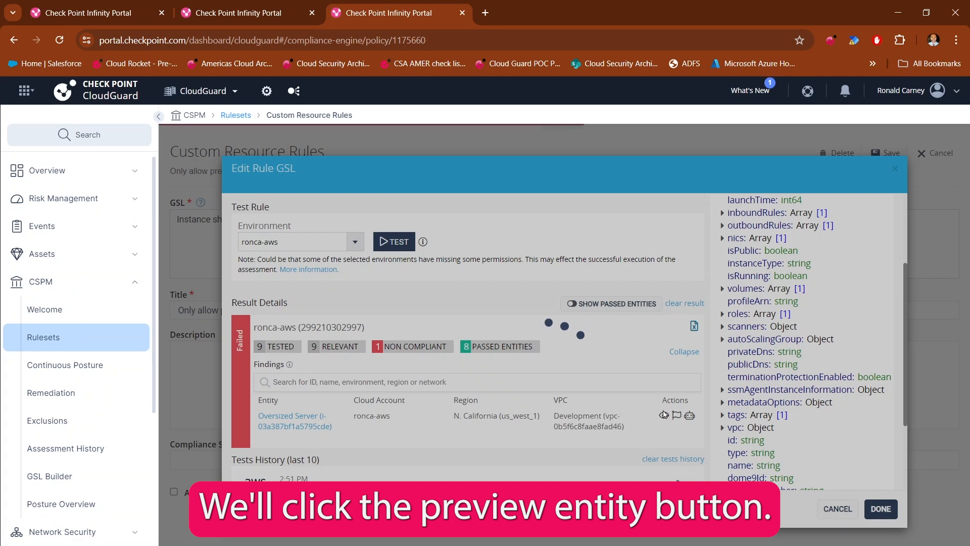
left_click(664, 418)
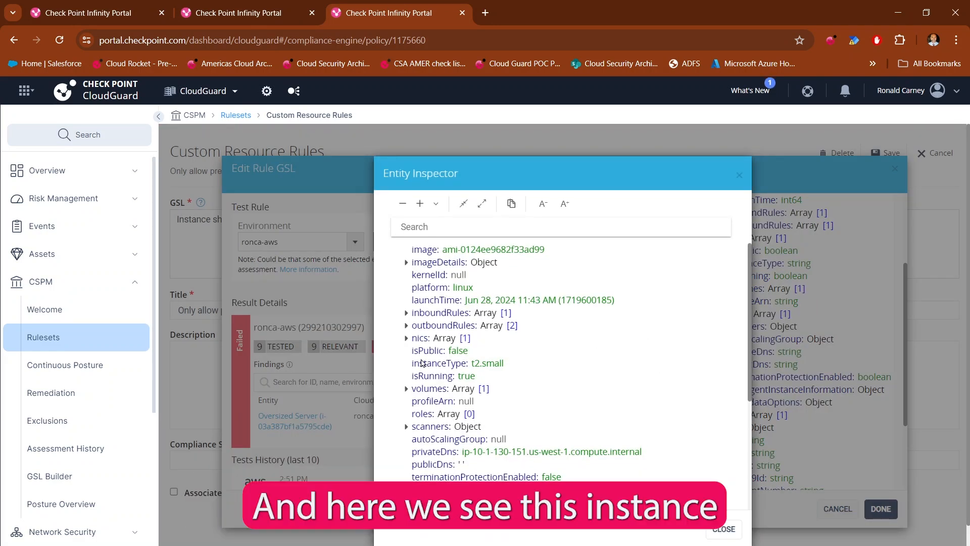
left_click_drag(411, 363, 512, 369)
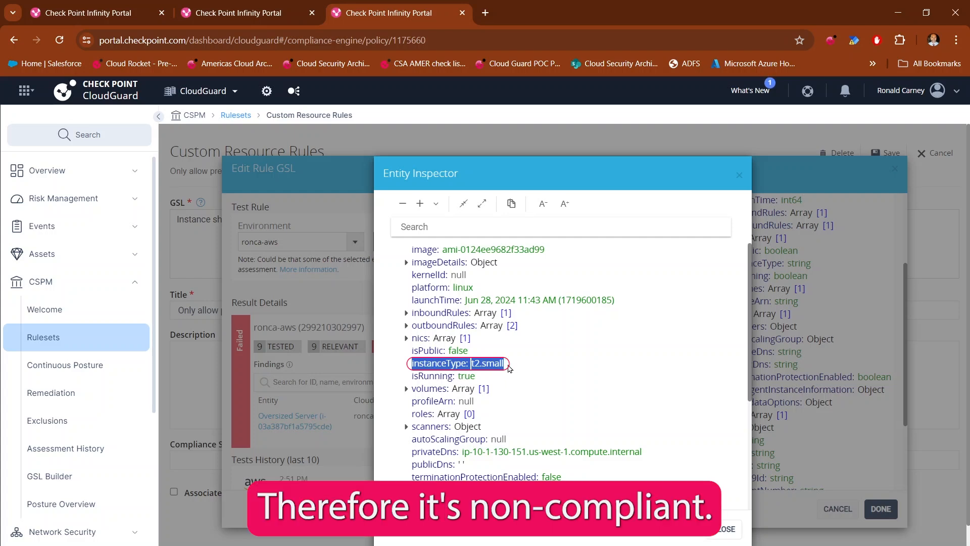
left_click(728, 529)
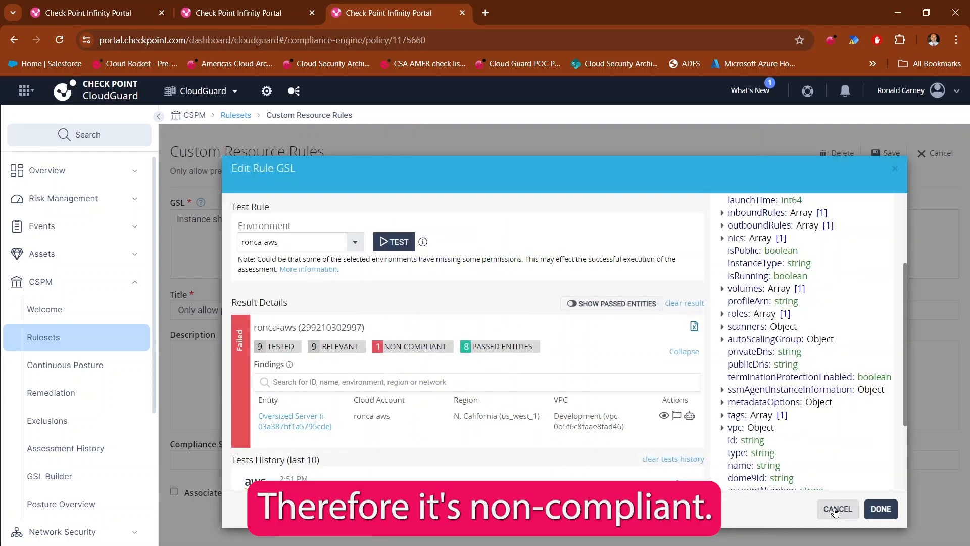
left_click(838, 509)
left_click(935, 153)
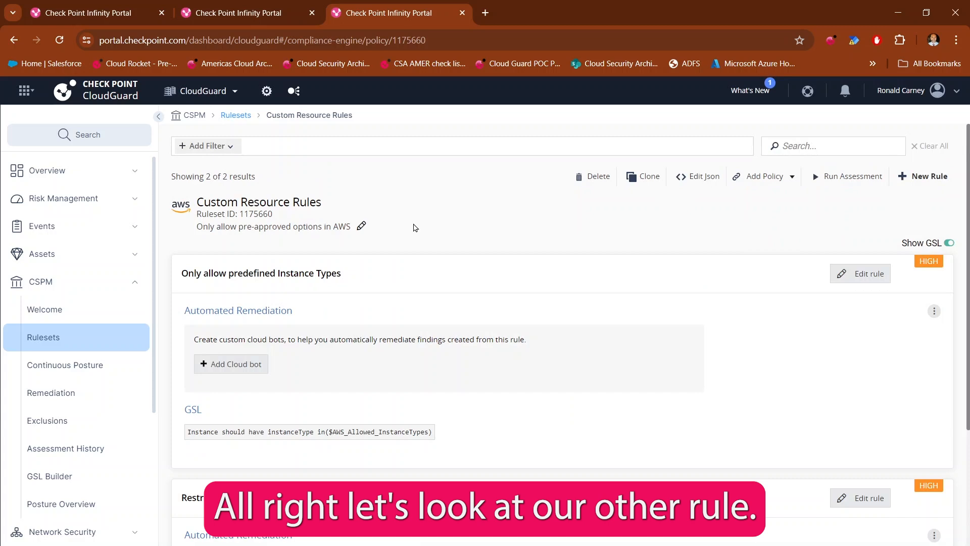
Open the "Restricts AMIs to a subset of allowed images" rule for editing.
scroll(414, 278, "down", 2)
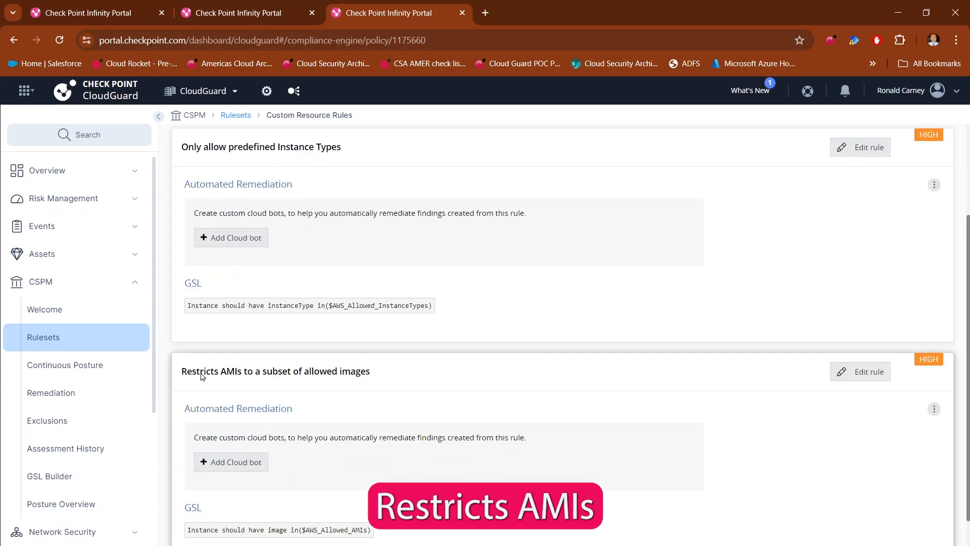
scroll(314, 375, "down", 1)
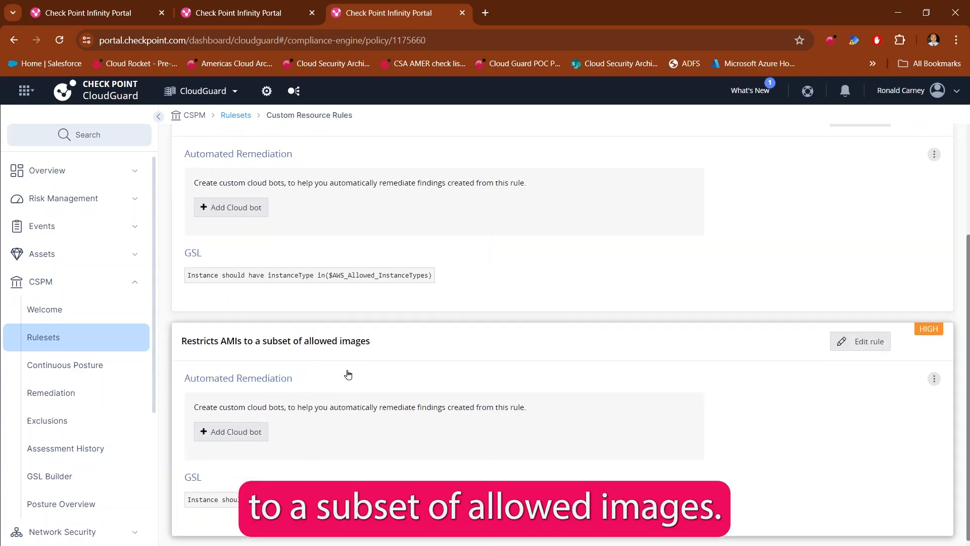
left_click(859, 339)
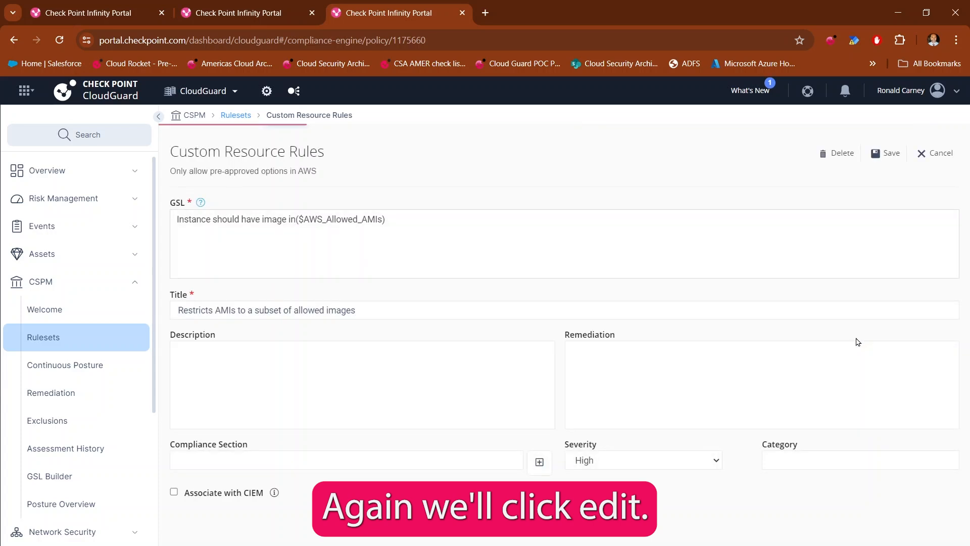
Test the allowed AMIs rule in the GSL editor against the ronca-aws environment and expand its findings.
left_click(416, 240)
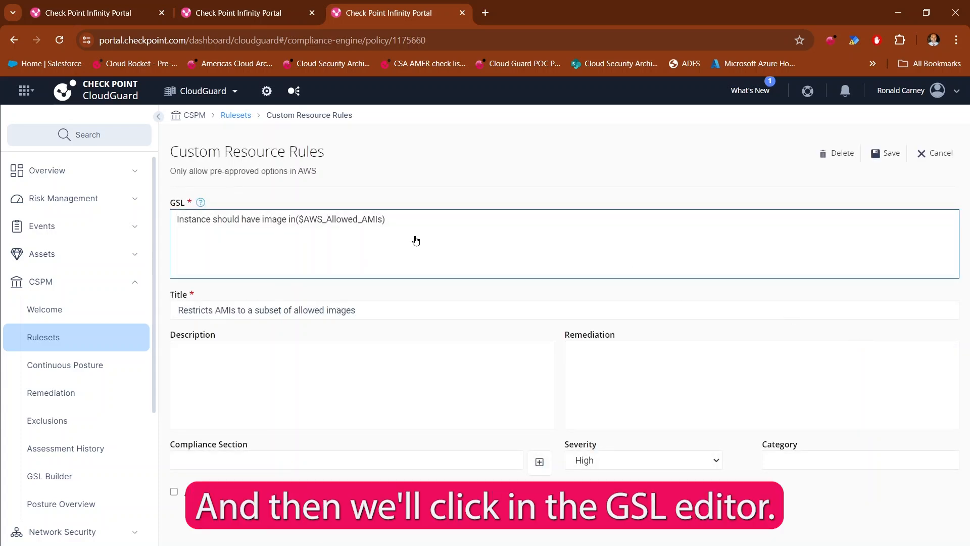
left_click(458, 252)
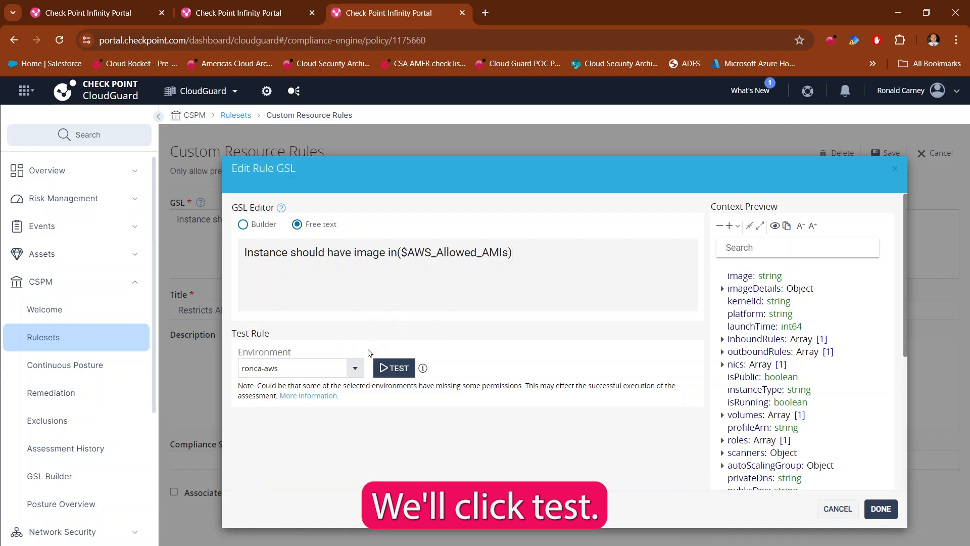
left_click(398, 366)
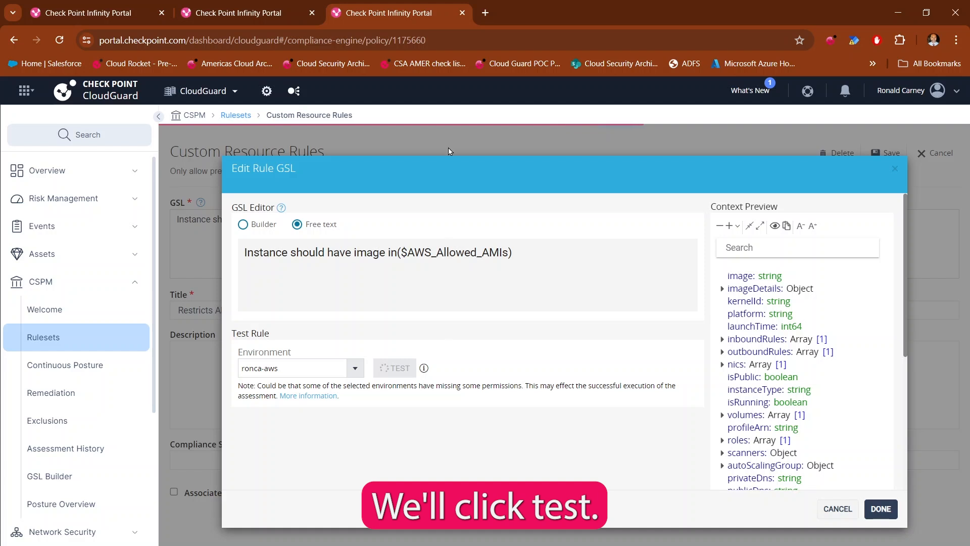
scroll(470, 267, "down", 2)
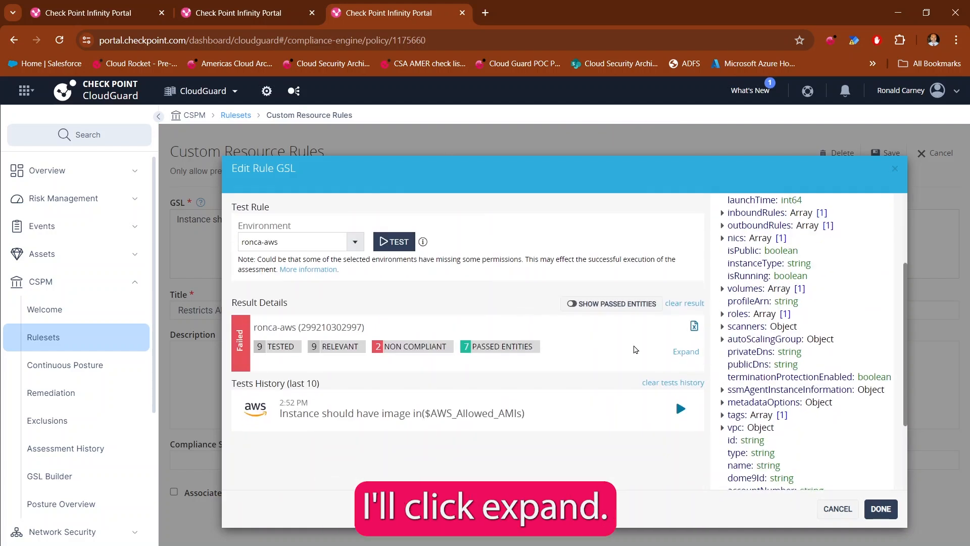
left_click(687, 352)
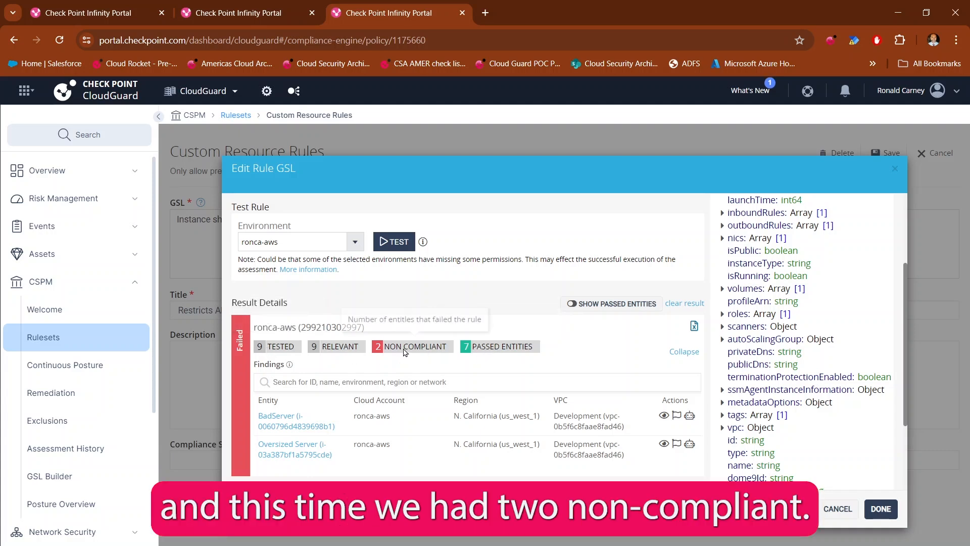
Inspect the image IDs of the BadServer and Oversized Server entities, and leave the GSL editor without saving.
scroll(402, 355, "down", 1)
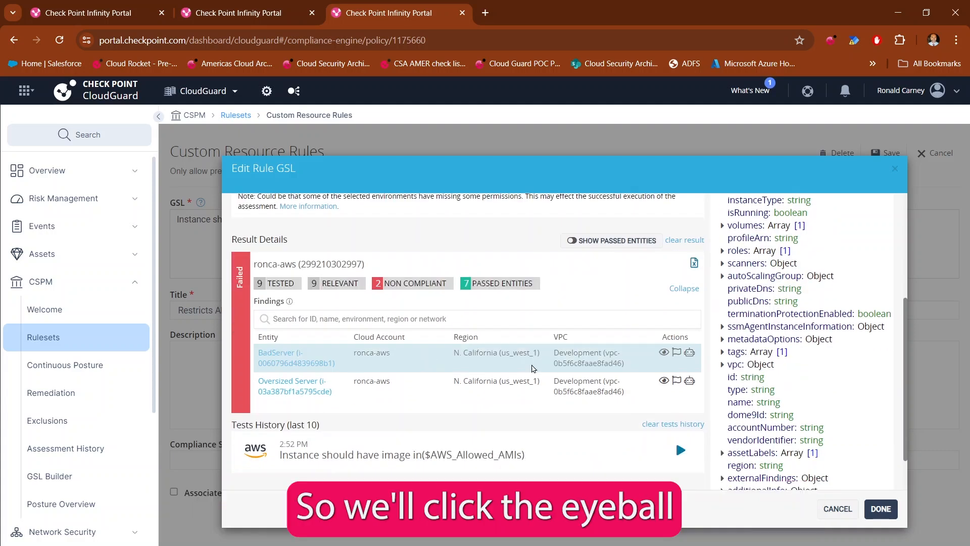
left_click(660, 353)
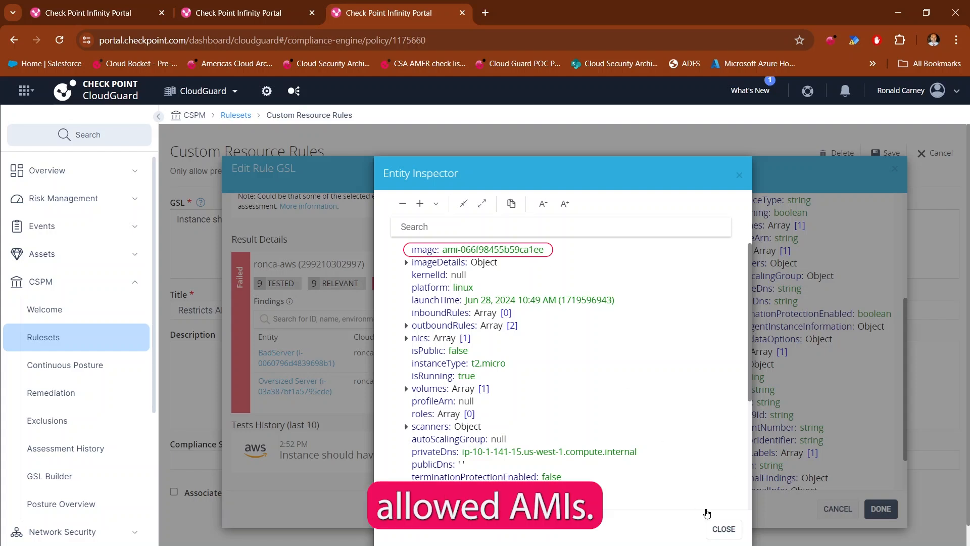
left_click(728, 534)
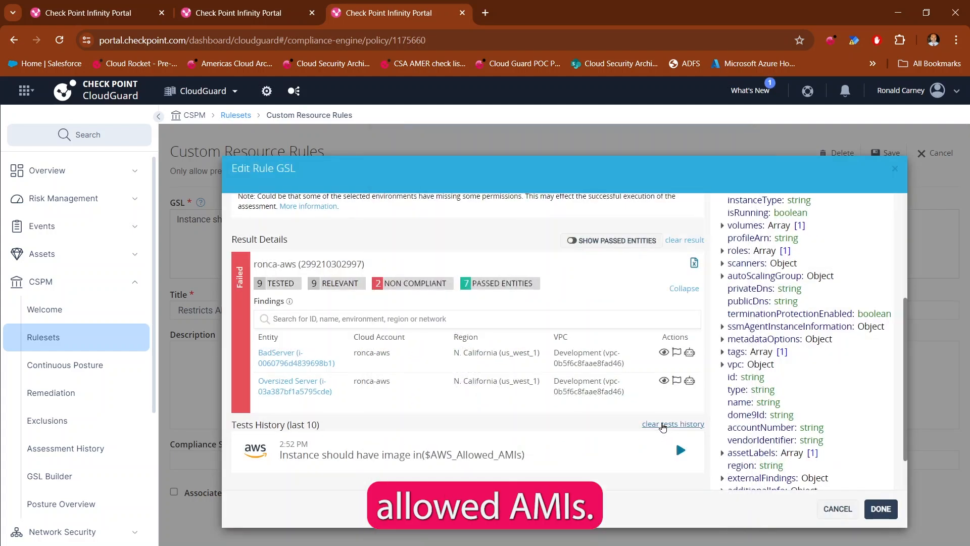
left_click(664, 382)
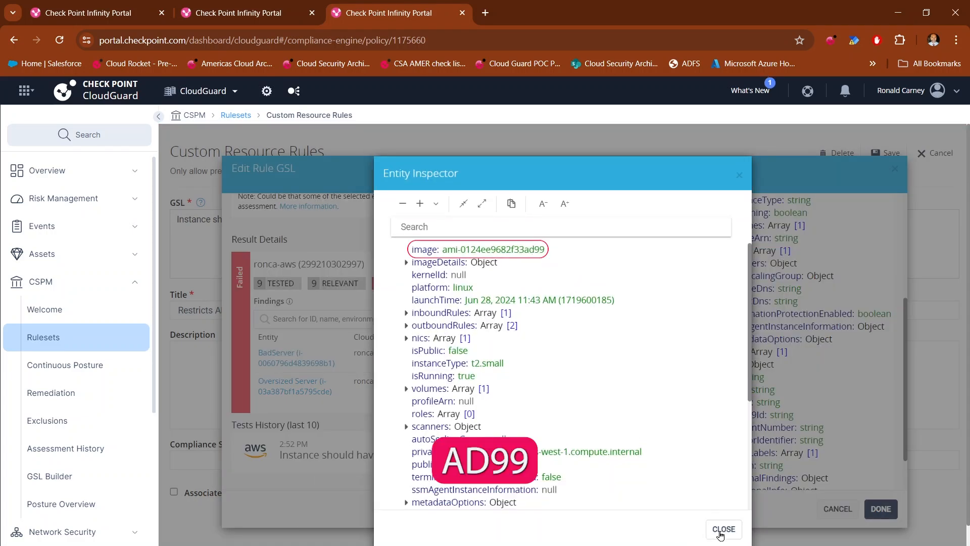
left_click(724, 528)
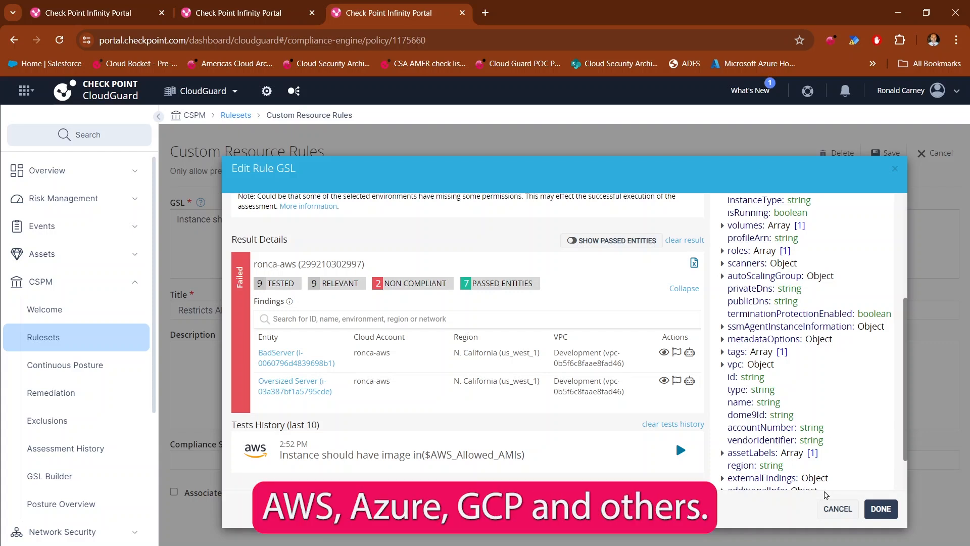
left_click(838, 509)
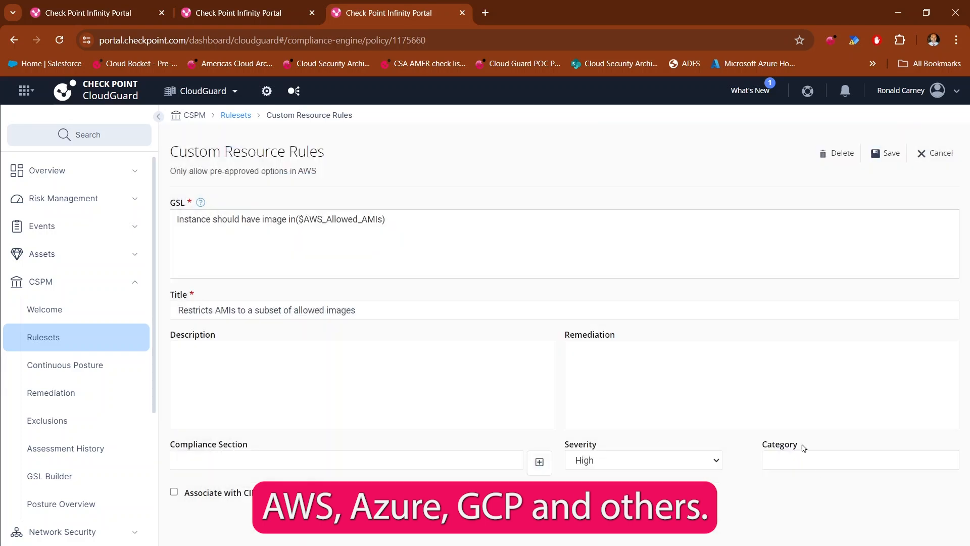